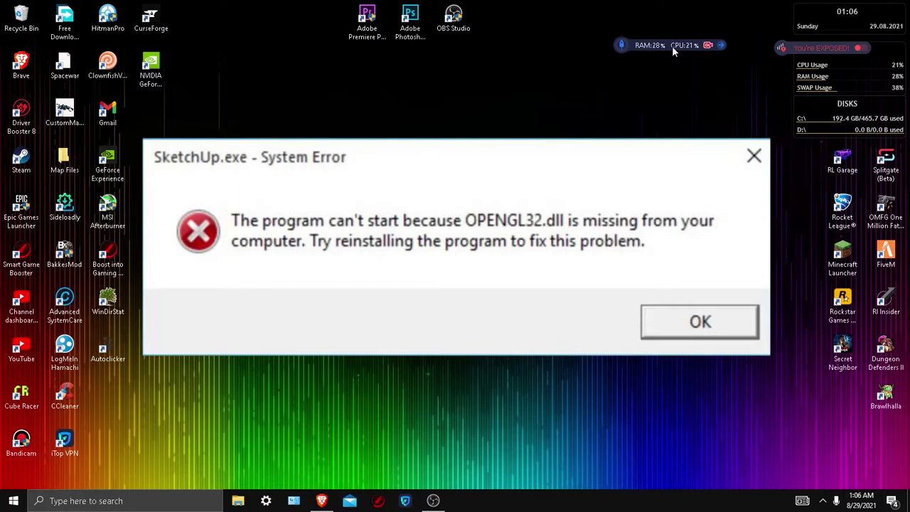
Download the 64-bit opengl32.dll version 10.0.17134.1 as opengl32.zip.
{"action": "key", "text": "Return"}
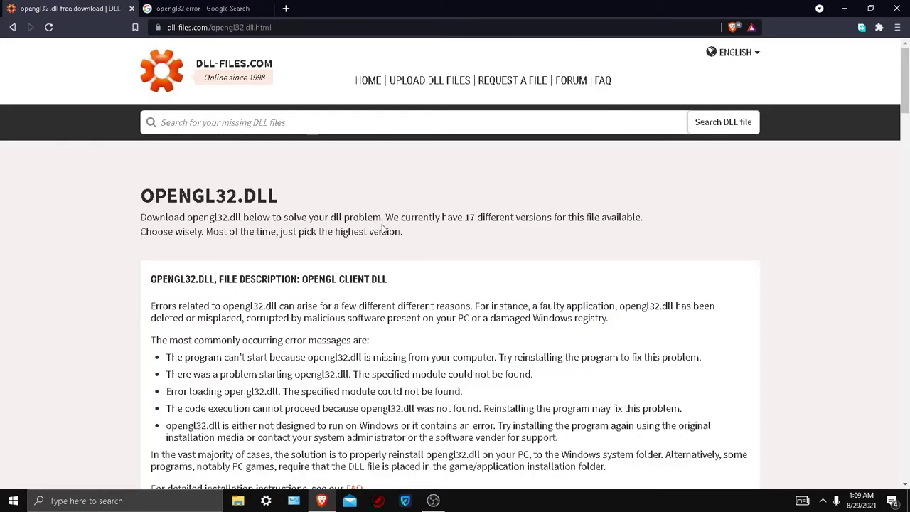
{"action": "scroll", "coordinate": [366, 256], "scroll_direction": "down", "scroll_amount": 2}
{"action": "scroll", "coordinate": [367, 259], "scroll_direction": "down", "scroll_amount": 1}
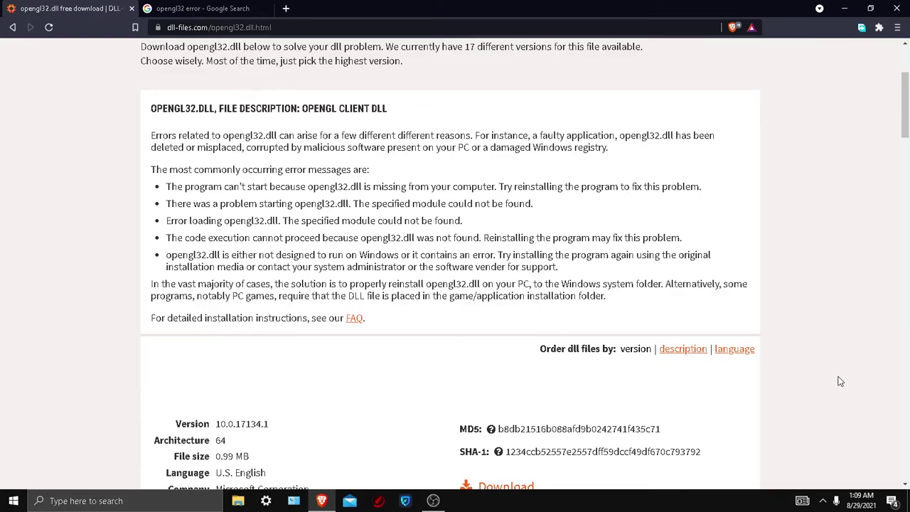
{"action": "scroll", "coordinate": [778, 384], "scroll_direction": "down", "scroll_amount": 3}
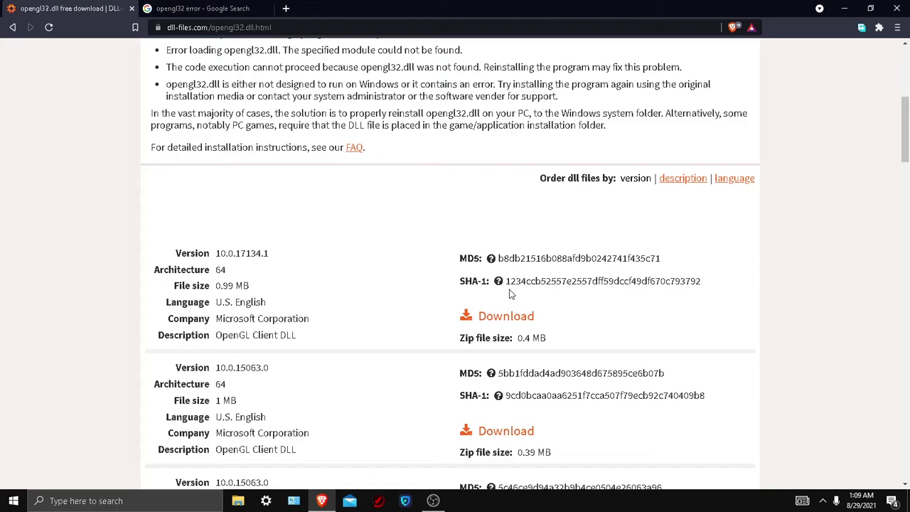
{"action": "left_click", "coordinate": [506, 317]}
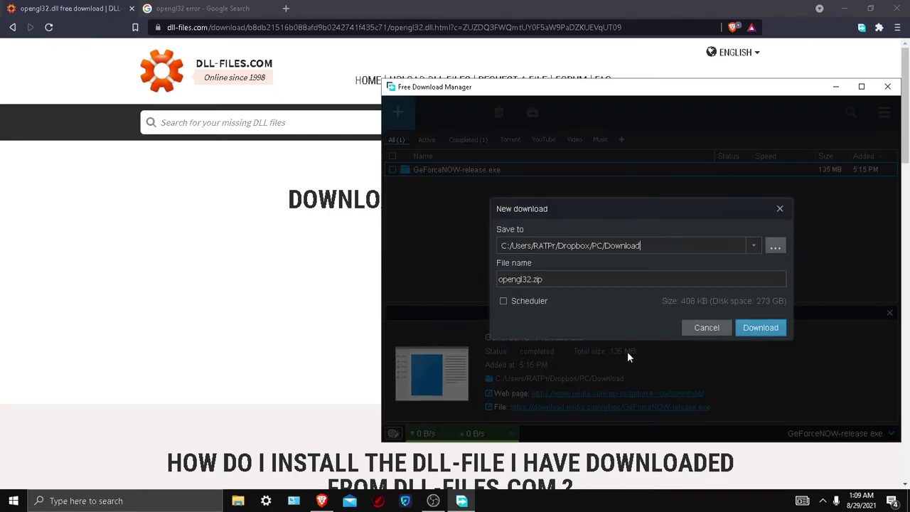
{"action": "left_click", "coordinate": [761, 328]}
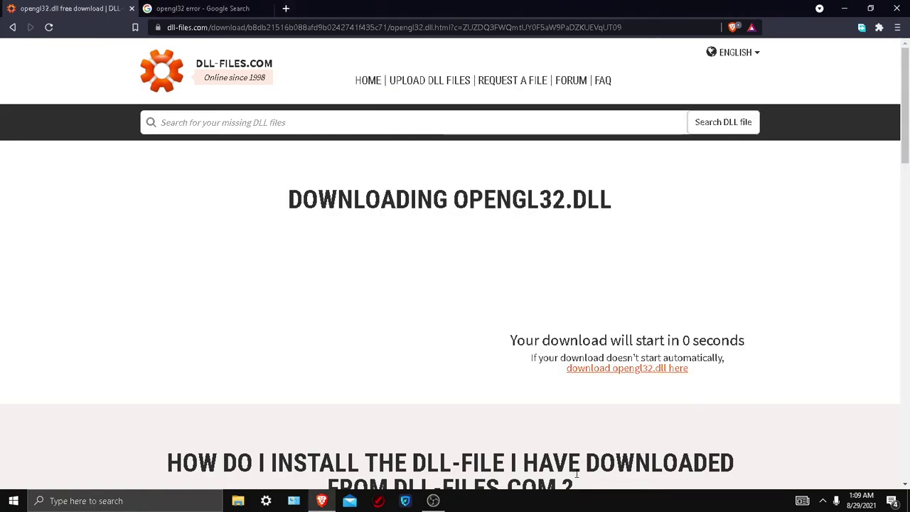
Open the downloaded opengl32.zip archive from Free Download Manager and dismiss the WinRAR license notice.
{"action": "left_click", "coordinate": [822, 500]}
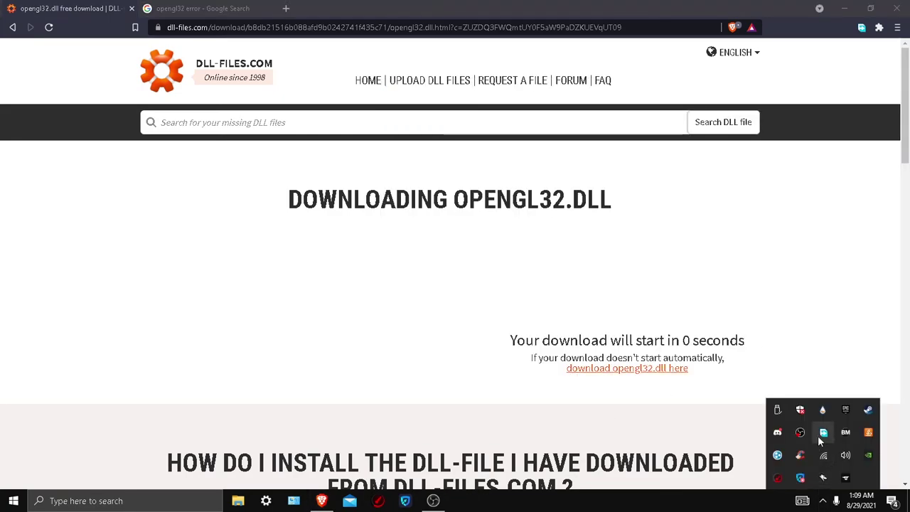
{"action": "left_click", "coordinate": [819, 436]}
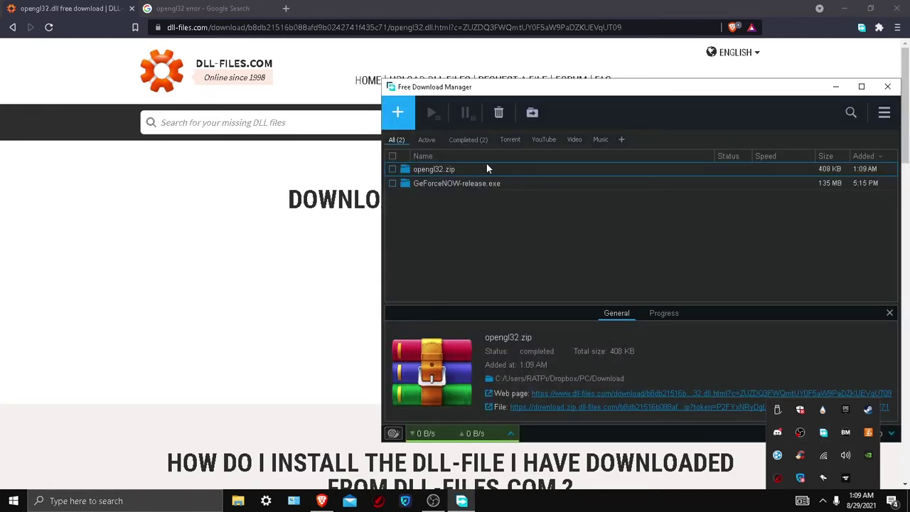
{"action": "left_click", "coordinate": [604, 256]}
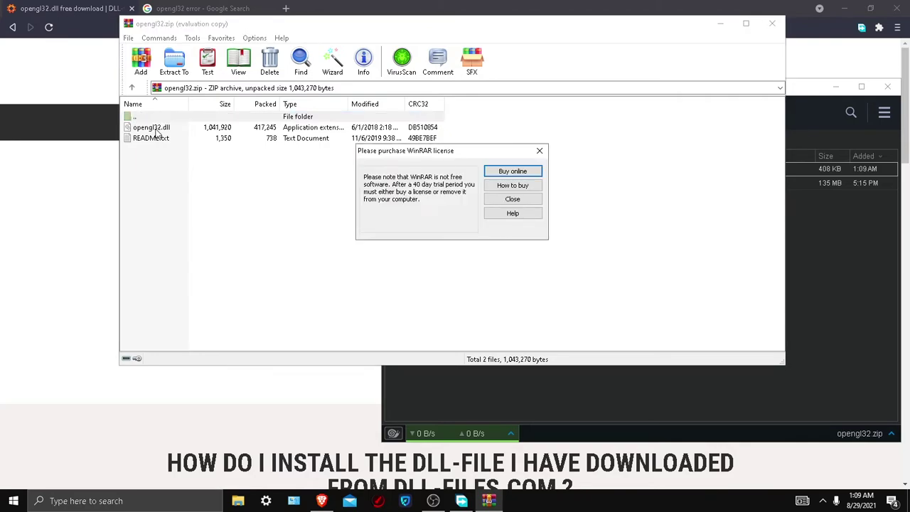
{"action": "left_click", "coordinate": [497, 202]}
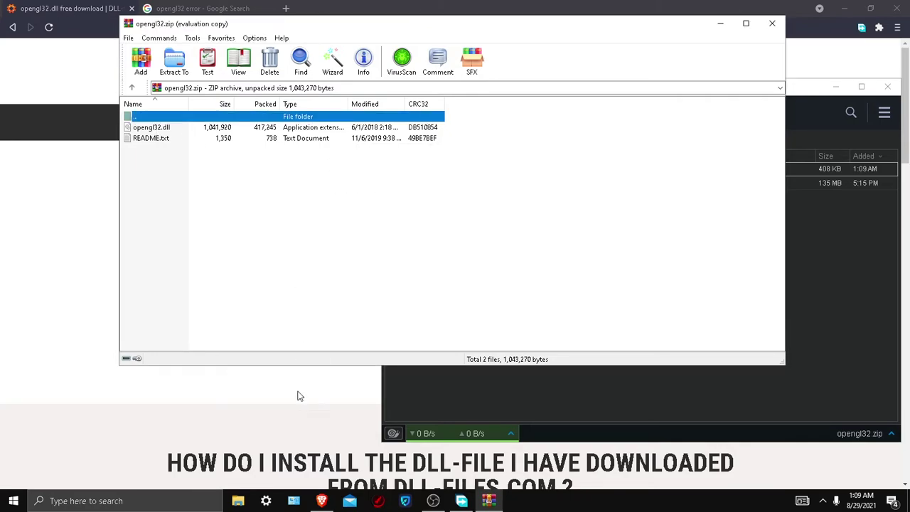
Switch to File Explorer and open the Epic Games folder inside Program Files on Local Disk (C:).
{"action": "left_click", "coordinate": [237, 500]}
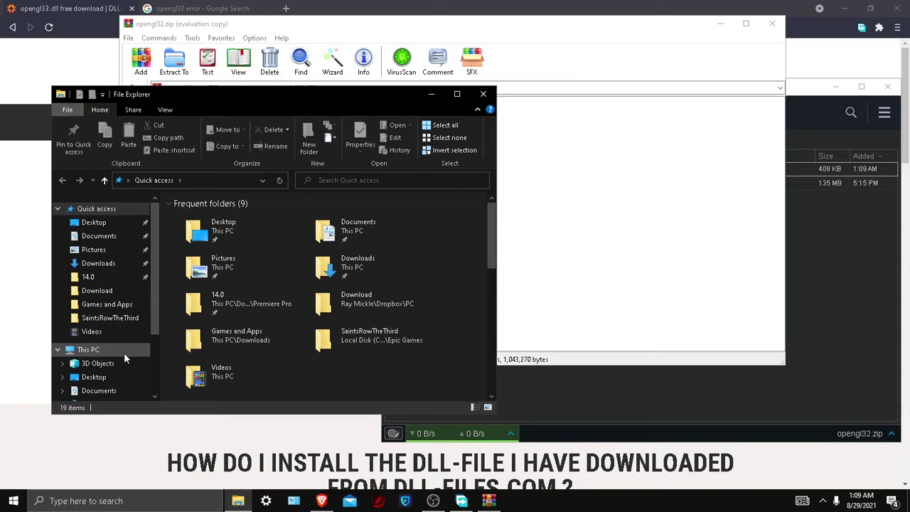
{"action": "scroll", "coordinate": [111, 350], "scroll_direction": "down", "scroll_amount": 1}
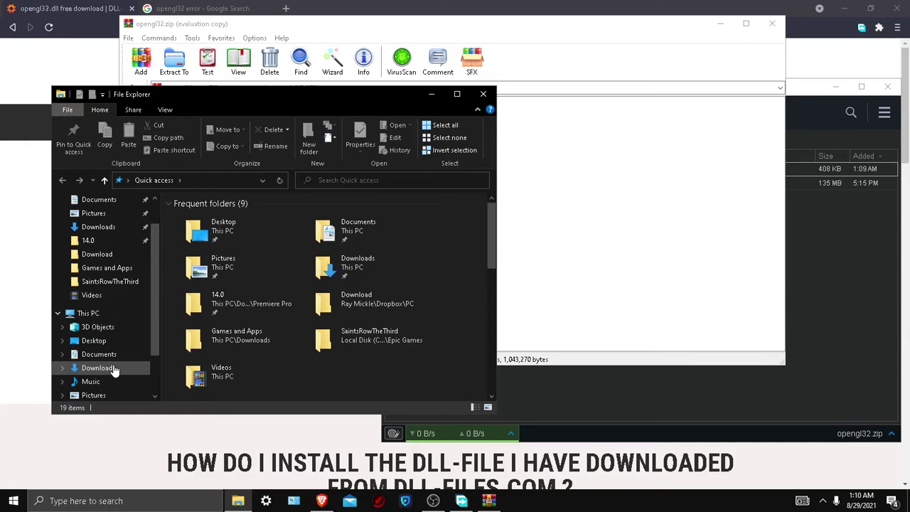
{"action": "left_click", "coordinate": [105, 313]}
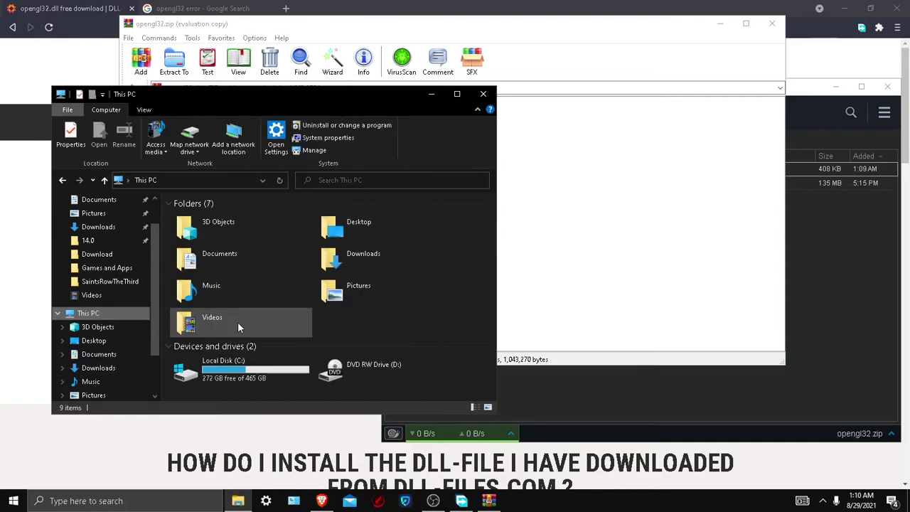
{"action": "double_click", "coordinate": [228, 373]}
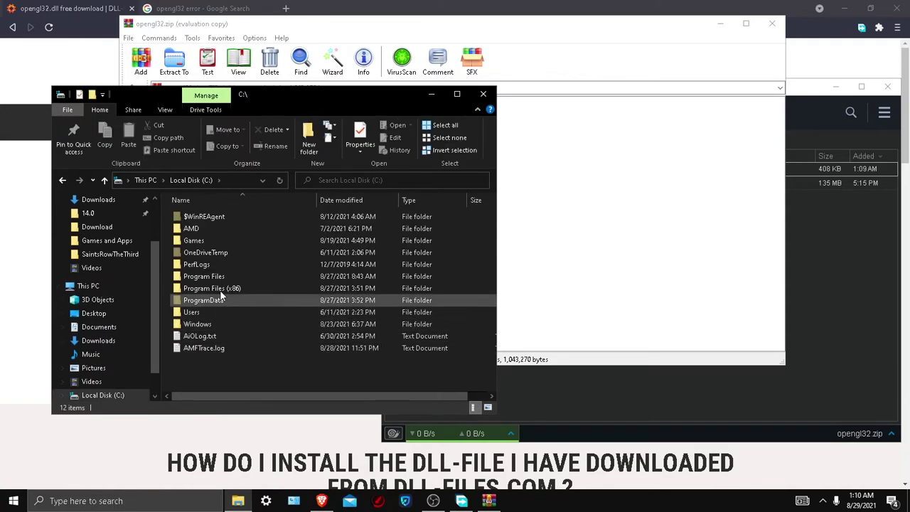
{"action": "double_click", "coordinate": [220, 276]}
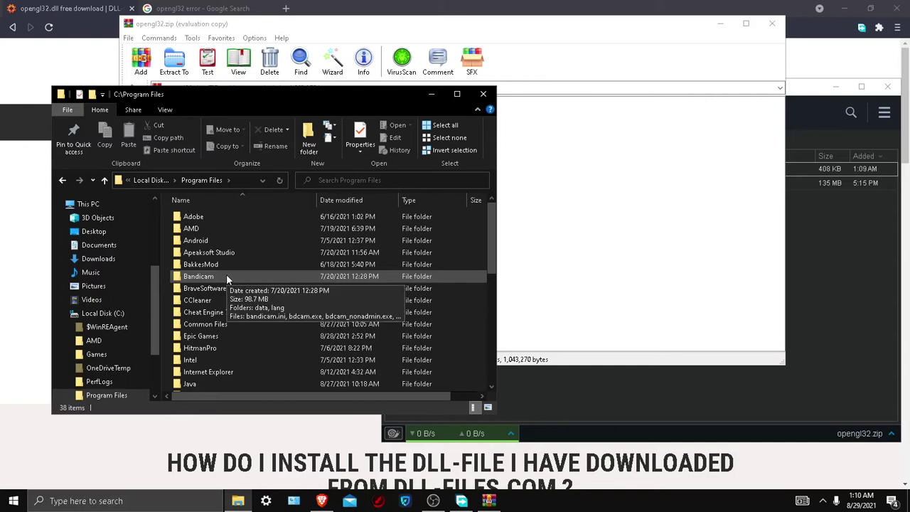
{"action": "left_click", "coordinate": [227, 335]}
{"action": "double_click", "coordinate": [245, 334]}
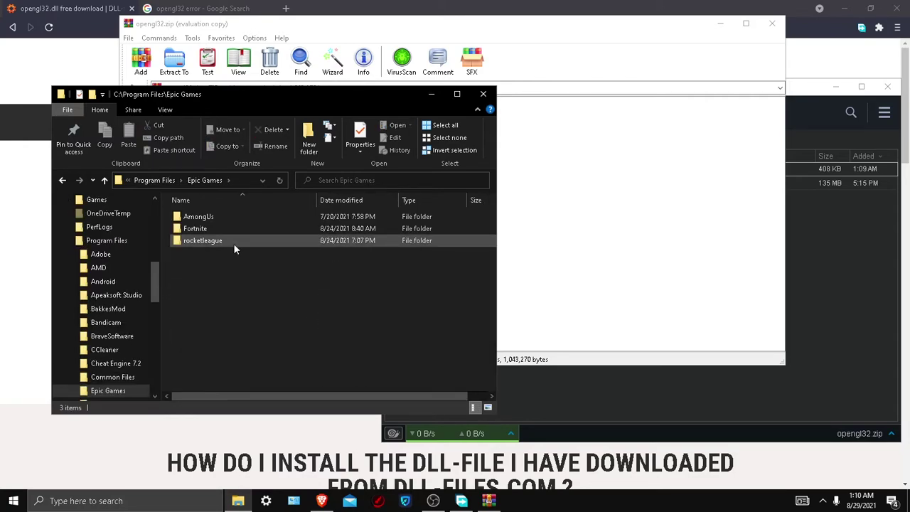
Look through the game files in the rocketleague\Binaries\Win64 folder.
{"action": "left_click", "coordinate": [233, 243]}
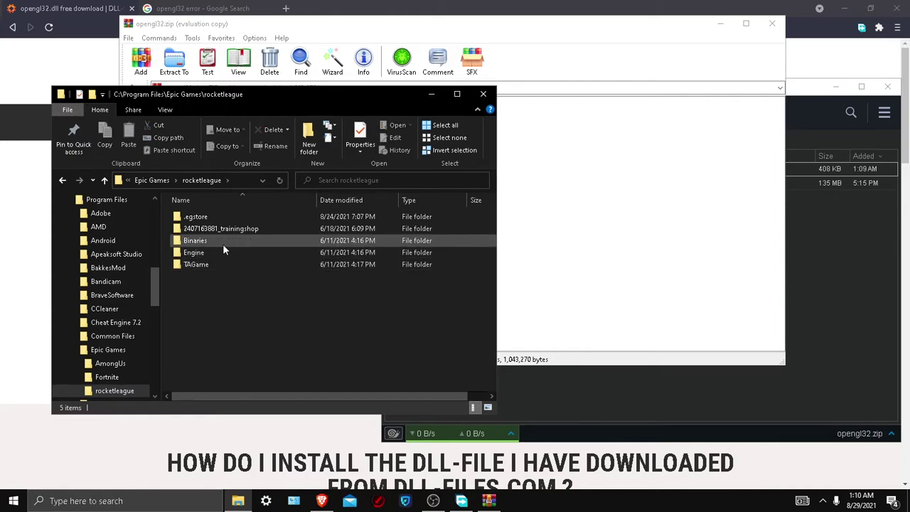
{"action": "left_click", "coordinate": [222, 242]}
{"action": "double_click", "coordinate": [223, 242]}
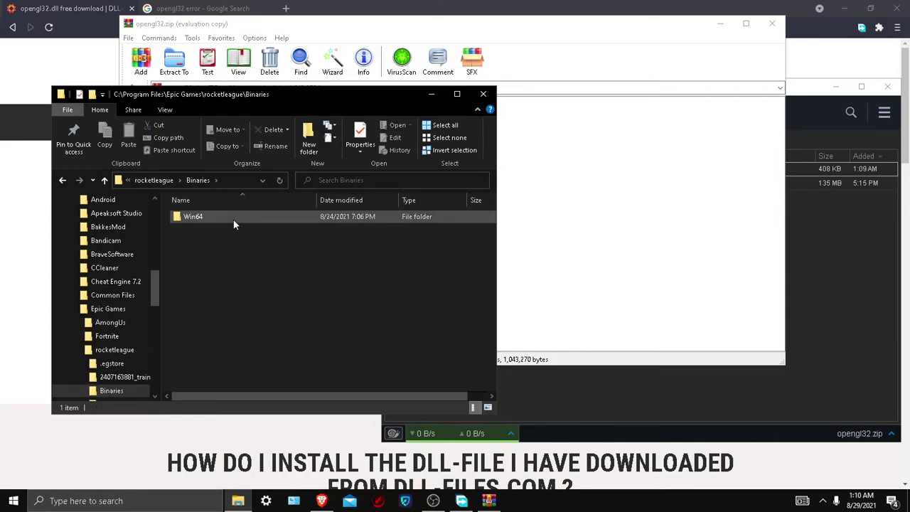
{"action": "double_click", "coordinate": [233, 219]}
{"action": "scroll", "coordinate": [298, 344], "scroll_direction": "down", "scroll_amount": 8}
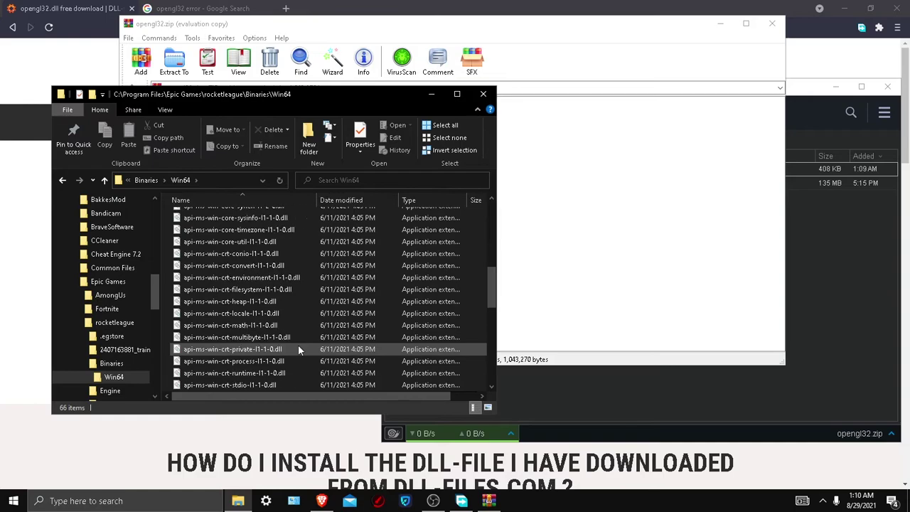
{"action": "scroll", "coordinate": [406, 330], "scroll_direction": "down", "scroll_amount": 10}
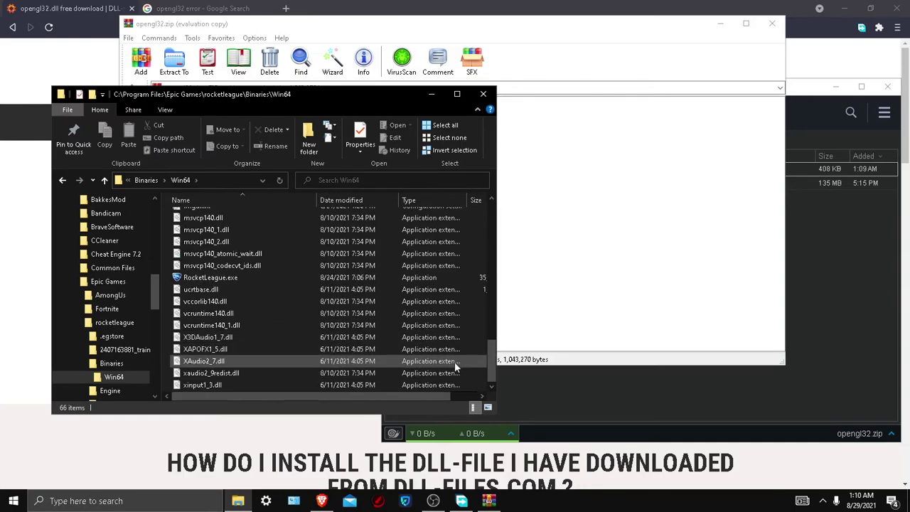
{"action": "left_click_drag", "start_coordinate": [491, 365], "coordinate": [491, 249]}
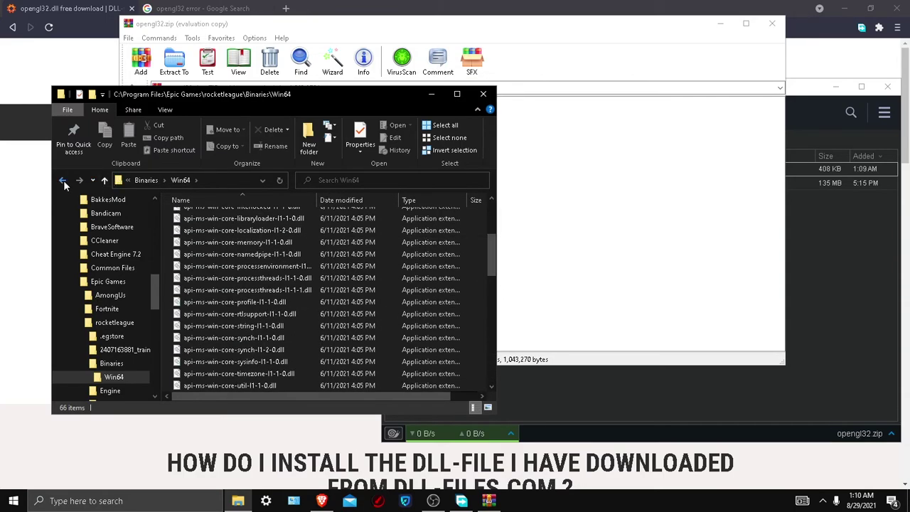
Go back to Epic Games and view the Fortnite\FortniteGame\Binaries\Win64 folder.
{"action": "left_click", "coordinate": [64, 181]}
{"action": "left_click", "coordinate": [63, 181]}
{"action": "left_click", "coordinate": [64, 181]}
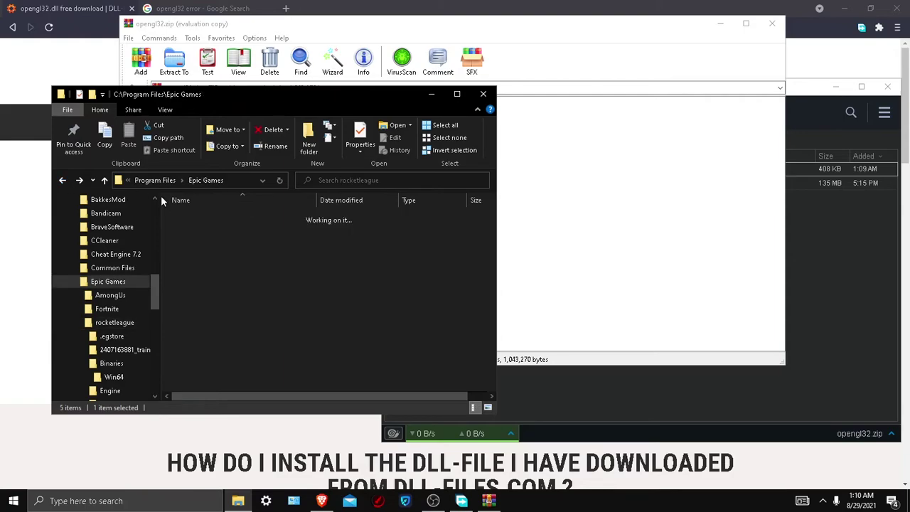
{"action": "double_click", "coordinate": [206, 228]}
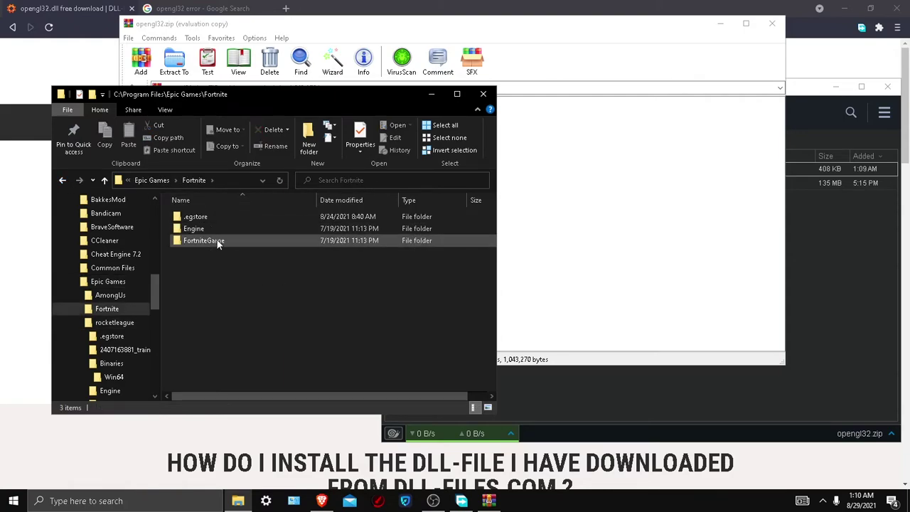
{"action": "double_click", "coordinate": [206, 240]}
{"action": "left_click", "coordinate": [207, 218]}
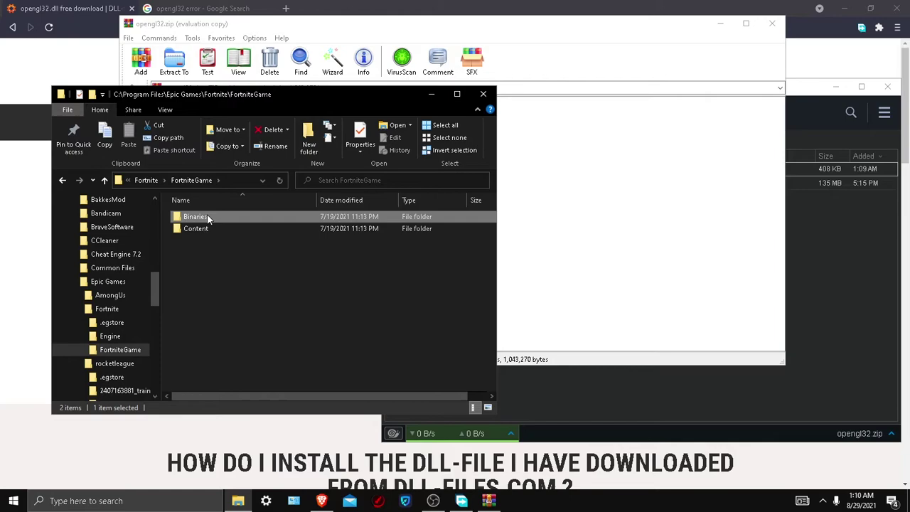
{"action": "double_click", "coordinate": [207, 217]}
{"action": "double_click", "coordinate": [216, 229]}
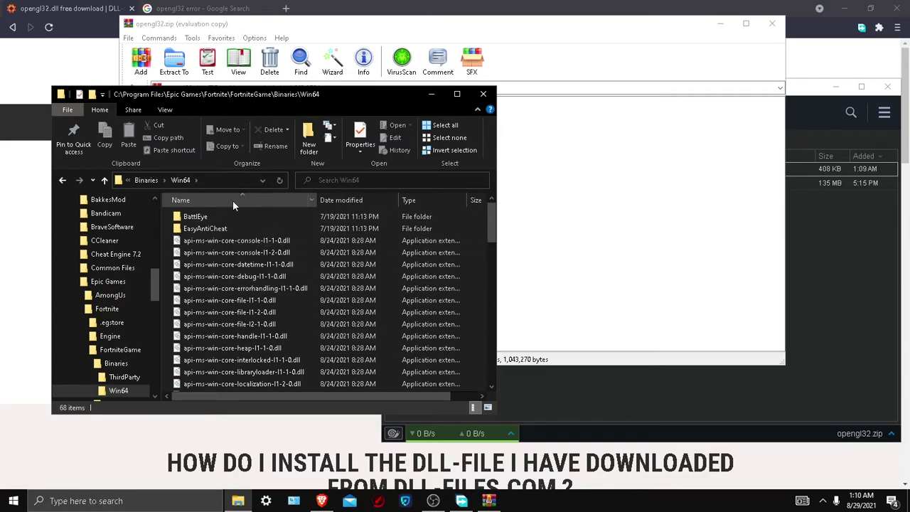
Return to the rocketleague\Binaries\Win64 folder under Epic Games and copy its full path.
{"action": "left_click", "coordinate": [62, 182]}
{"action": "left_click", "coordinate": [62, 182]}
{"action": "left_click", "coordinate": [62, 182]}
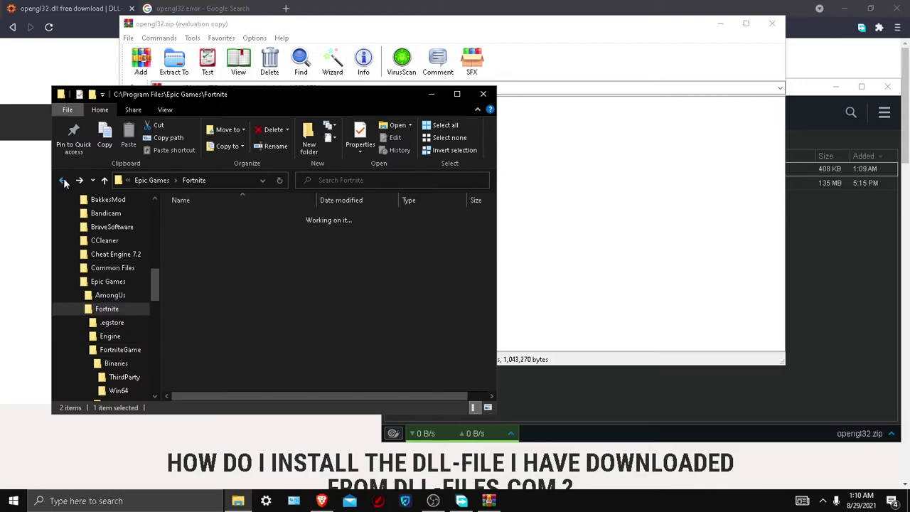
{"action": "left_click", "coordinate": [63, 182]}
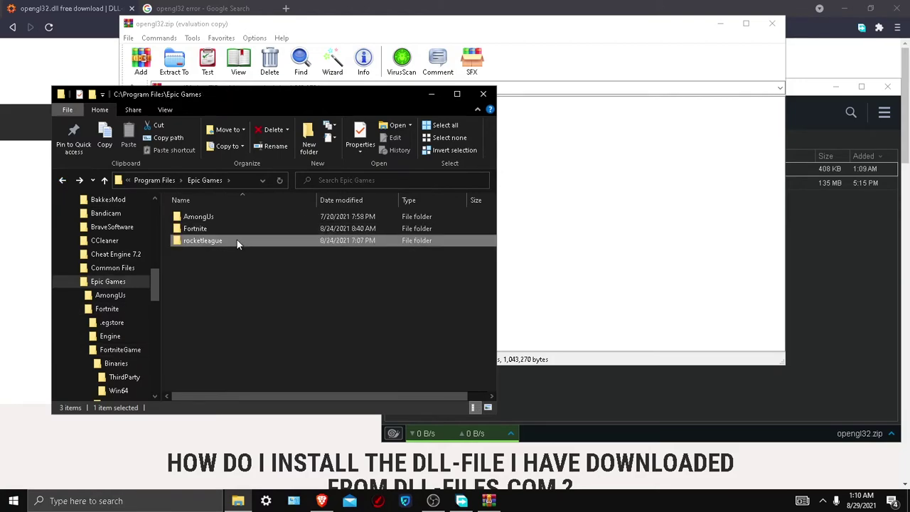
{"action": "double_click", "coordinate": [236, 240]}
{"action": "double_click", "coordinate": [213, 240]}
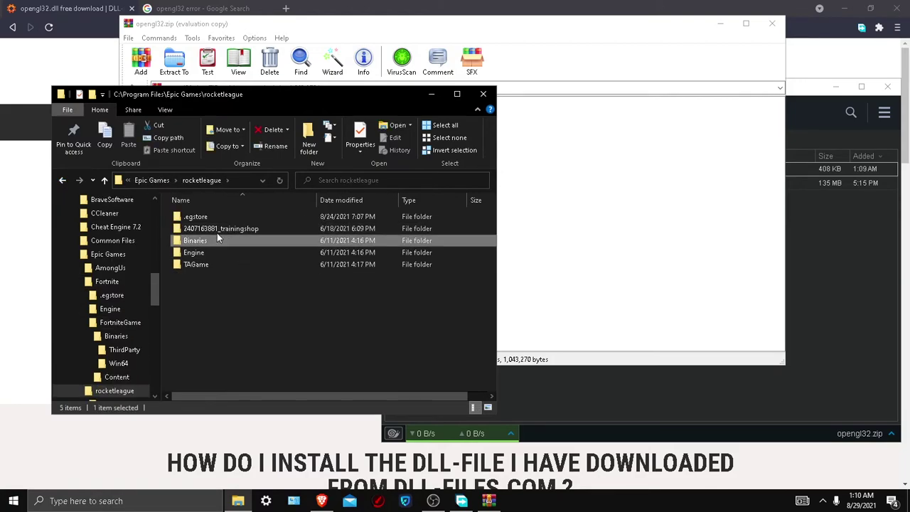
{"action": "double_click", "coordinate": [216, 217]}
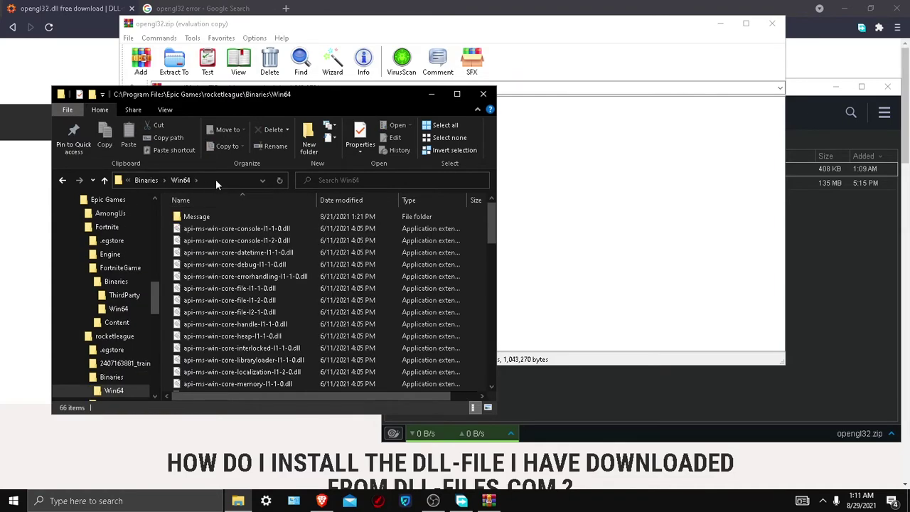
{"action": "left_click", "coordinate": [215, 179]}
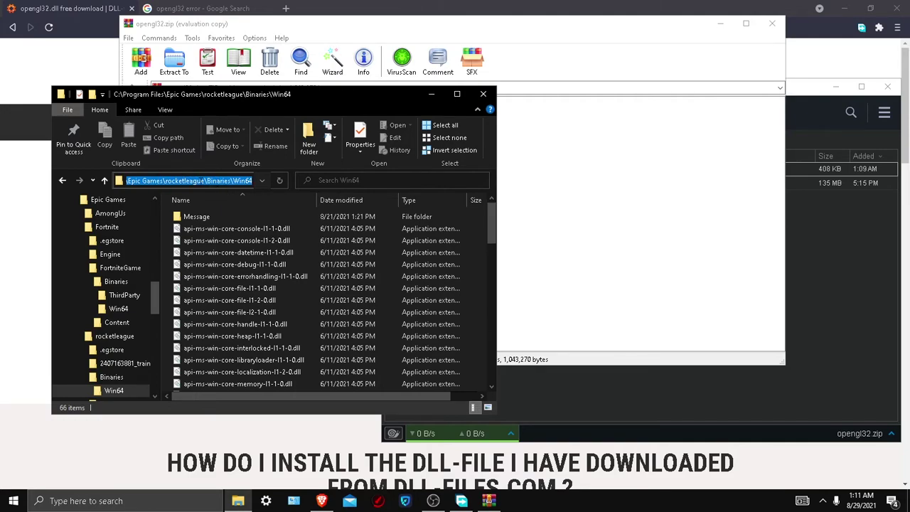
Extract opengl32.dll from the archive to C:\Program Files\Epic Games\rocketleague\Binaries\Win64.
{"action": "left_click", "coordinate": [602, 205]}
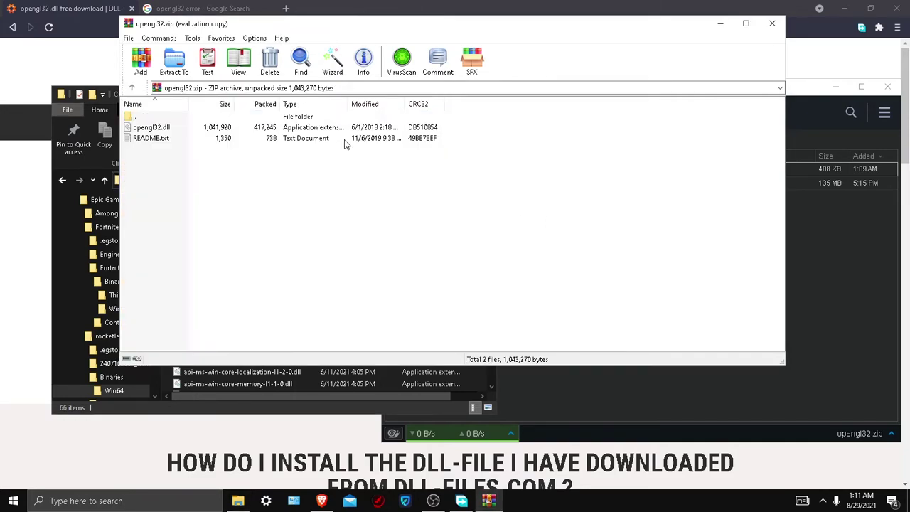
{"action": "left_click", "coordinate": [170, 130]}
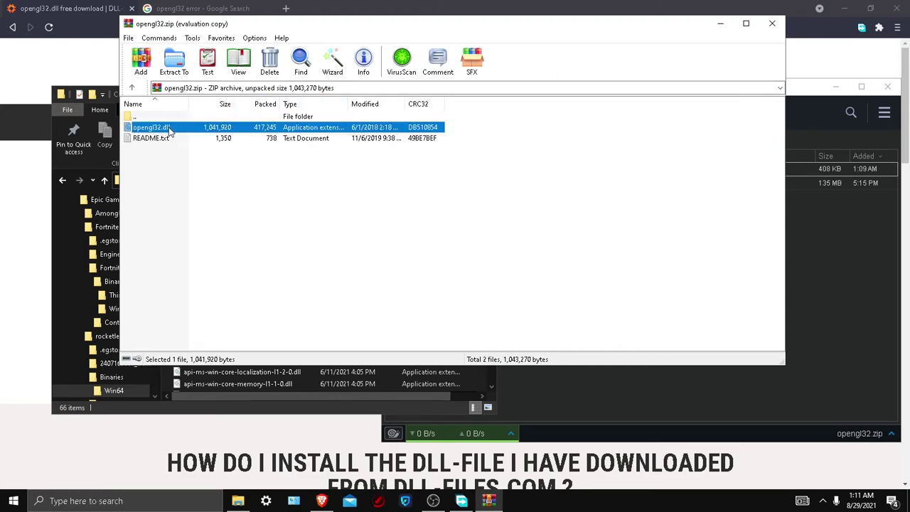
{"action": "right_click", "coordinate": [169, 128]}
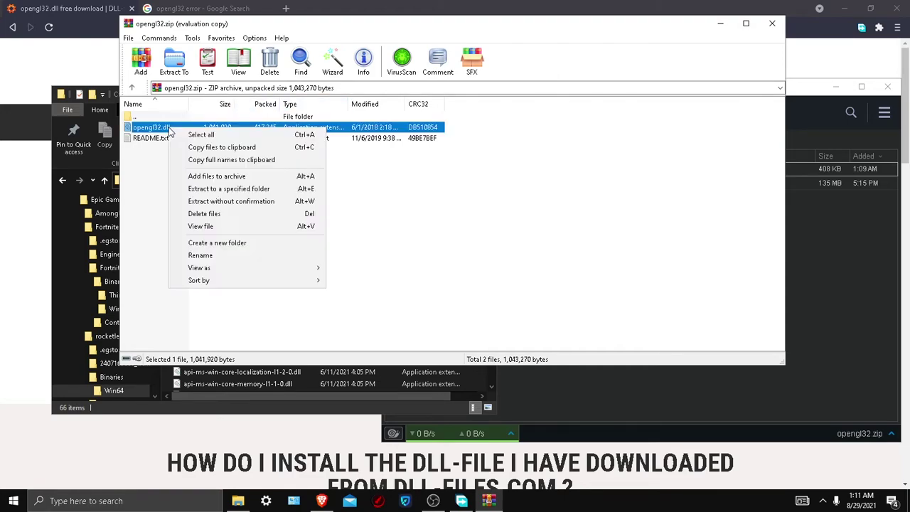
{"action": "left_click", "coordinate": [217, 190]}
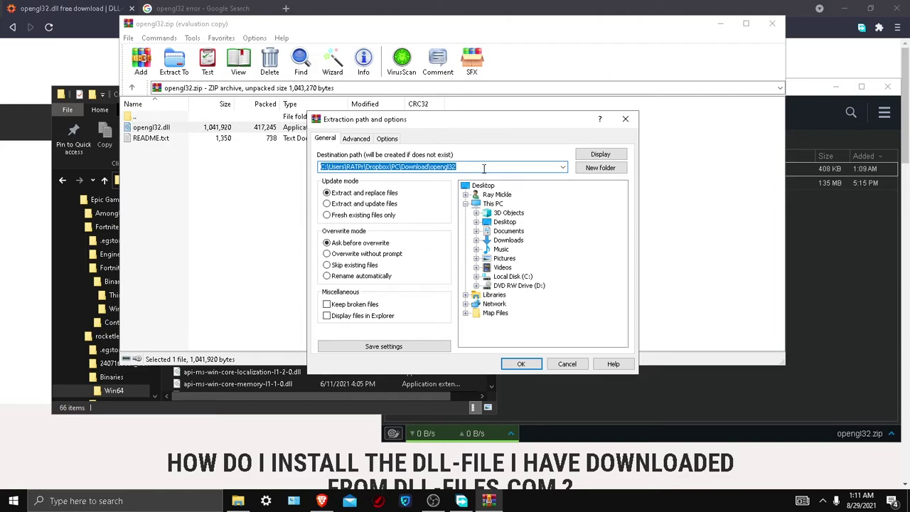
{"action": "key", "text": "BackSpace"}
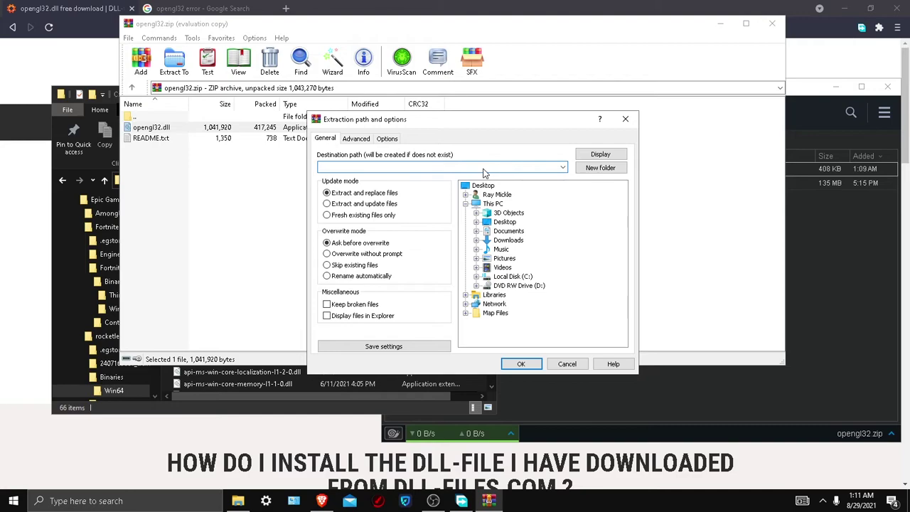
{"action": "key", "text": "ctrl+v"}
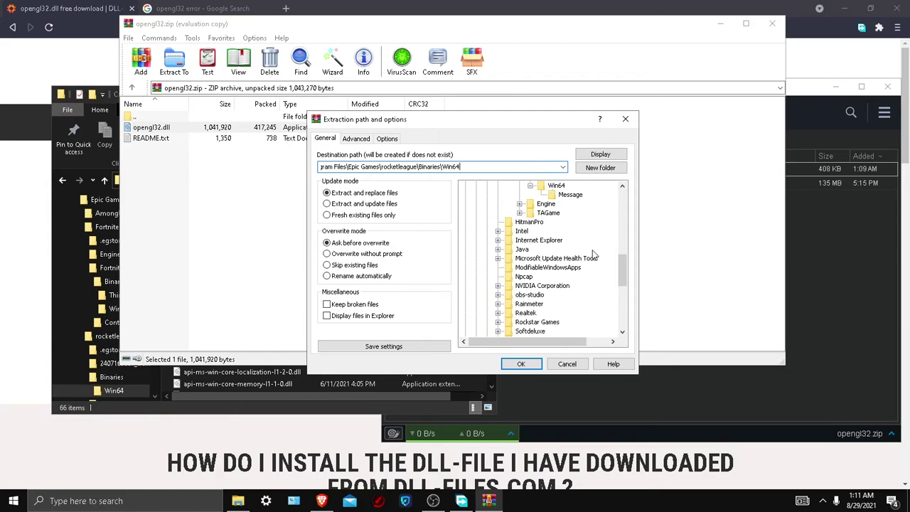
{"action": "scroll", "coordinate": [581, 302], "scroll_direction": "up", "scroll_amount": 1}
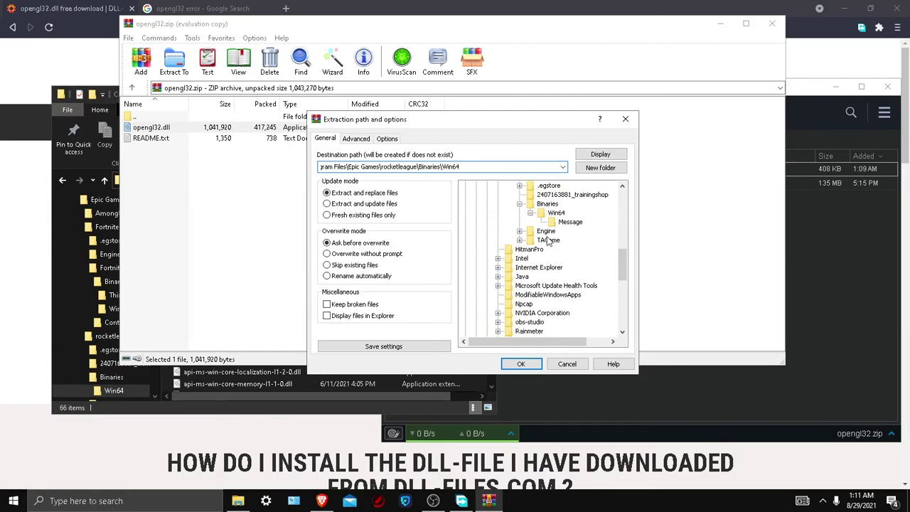
{"action": "scroll", "coordinate": [517, 288], "scroll_direction": "up", "scroll_amount": 1}
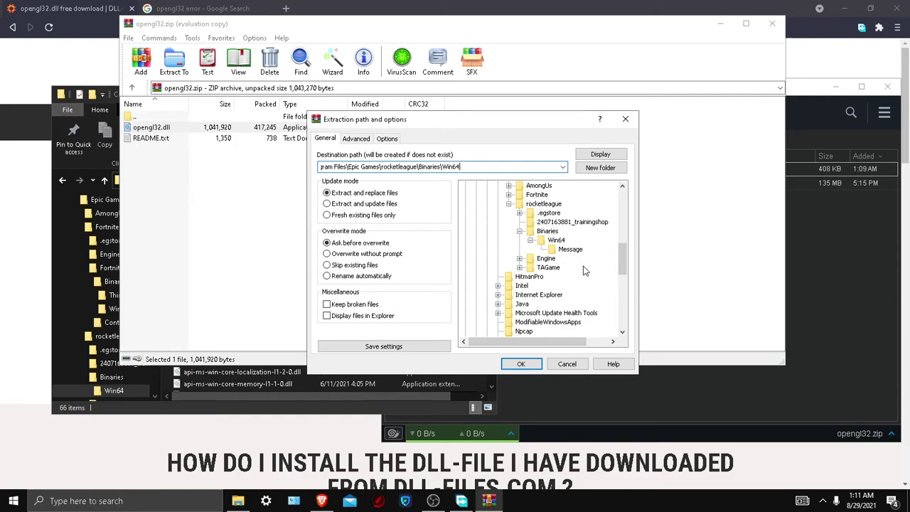
{"action": "left_click", "coordinate": [569, 250]}
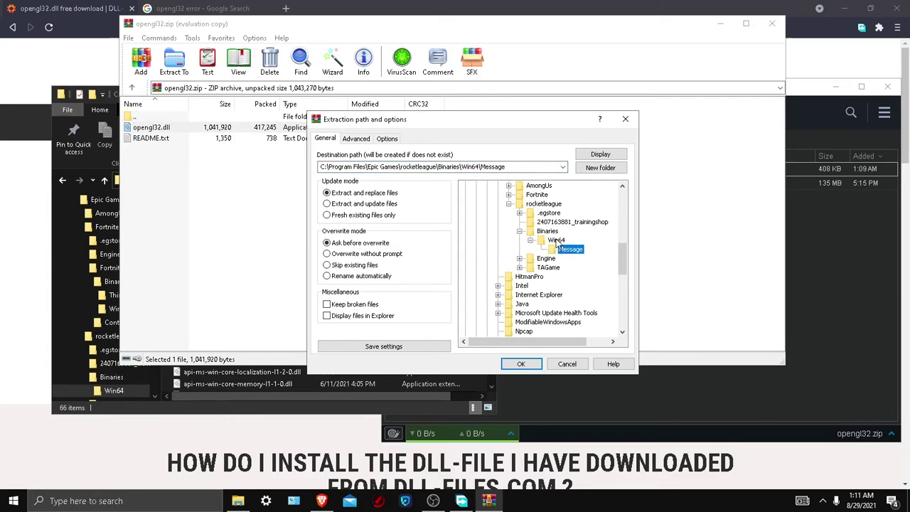
{"action": "left_click", "coordinate": [556, 240]}
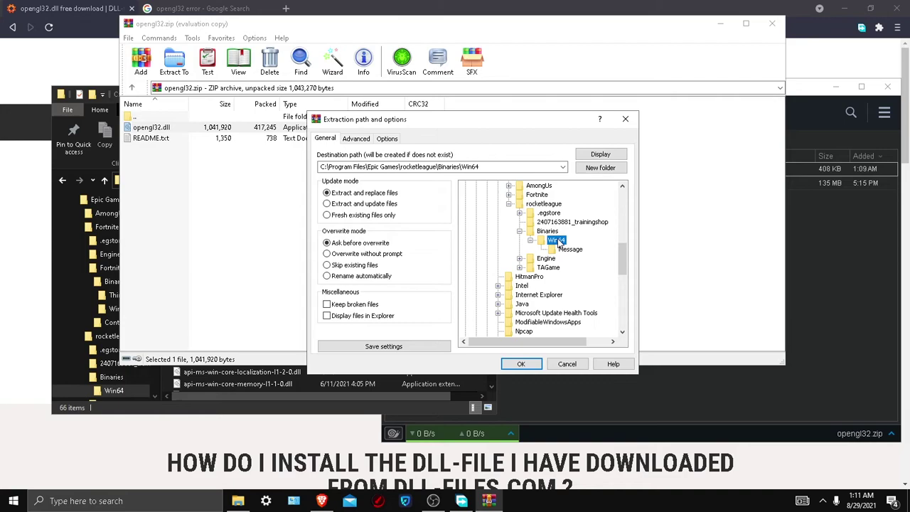